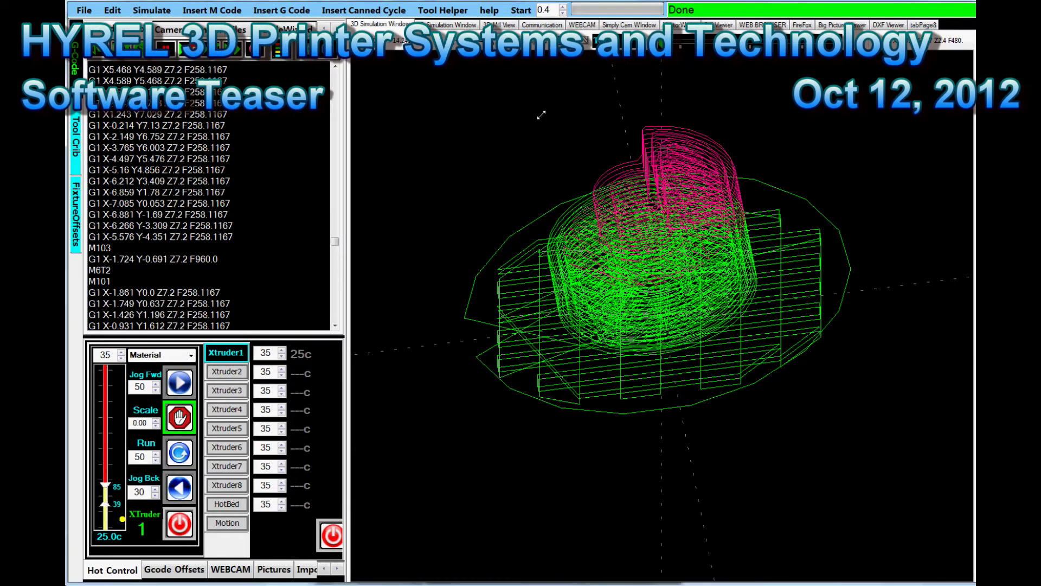
# Orbit the toolpath view to a tilted side angle of the part
pyautogui.moveTo(541, 115); pyautogui.dragTo(591, 43)
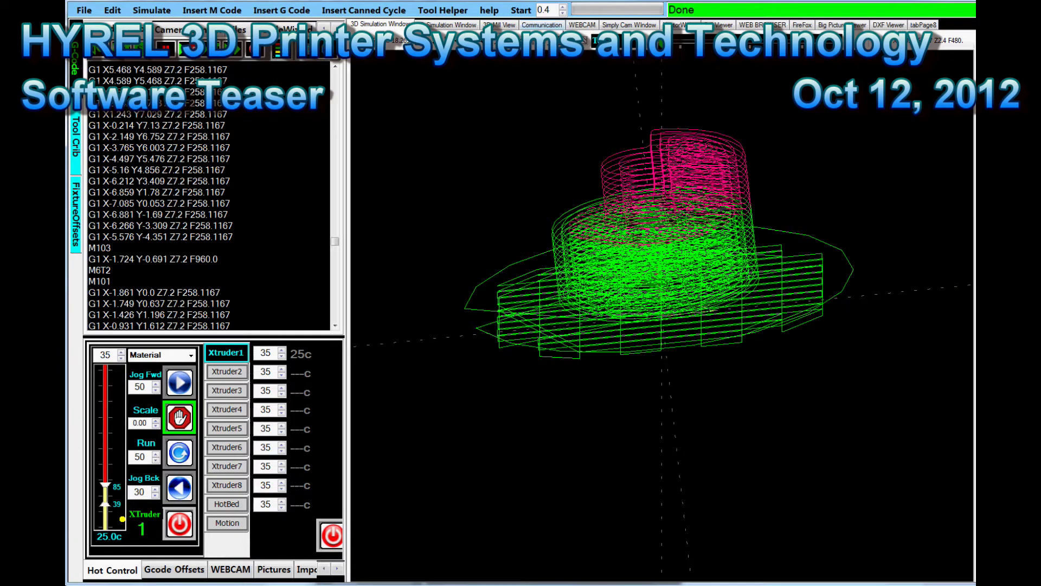
pyautogui.click(590, 41)
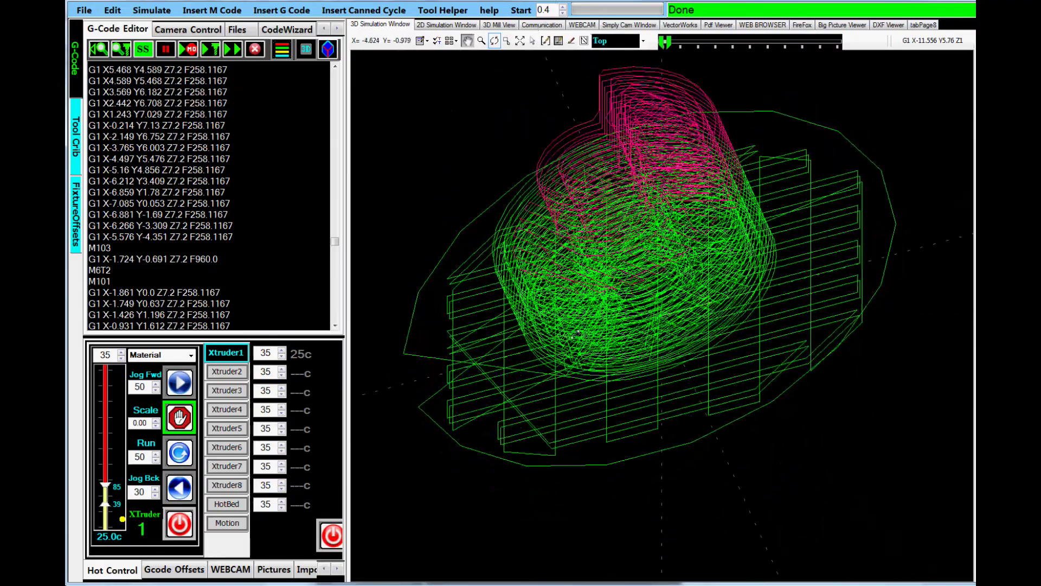
pyautogui.moveTo(566, 274); pyautogui.dragTo(769, 155)
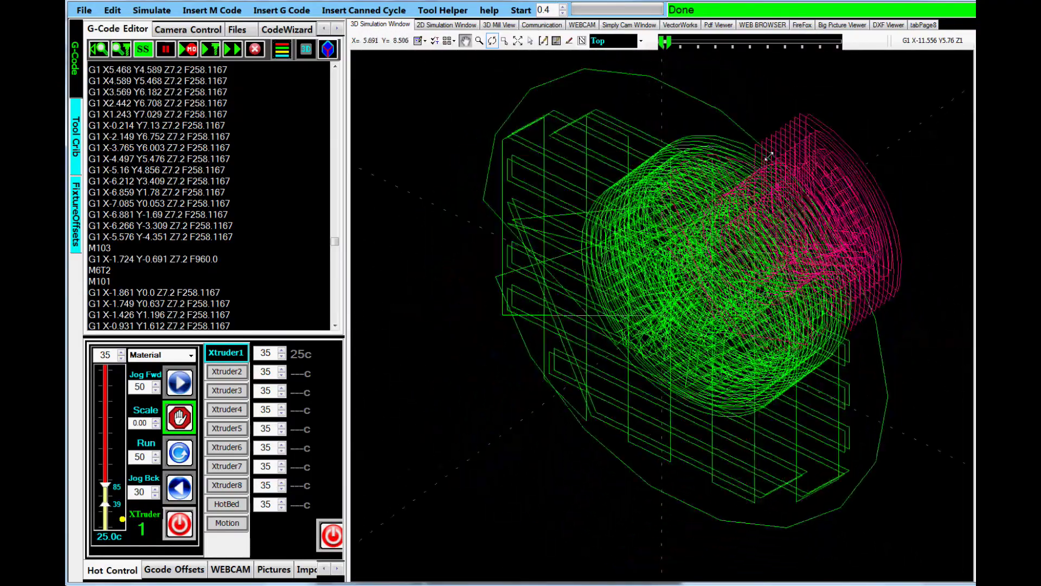
pyautogui.moveTo(608, 269); pyautogui.dragTo(784, 251)
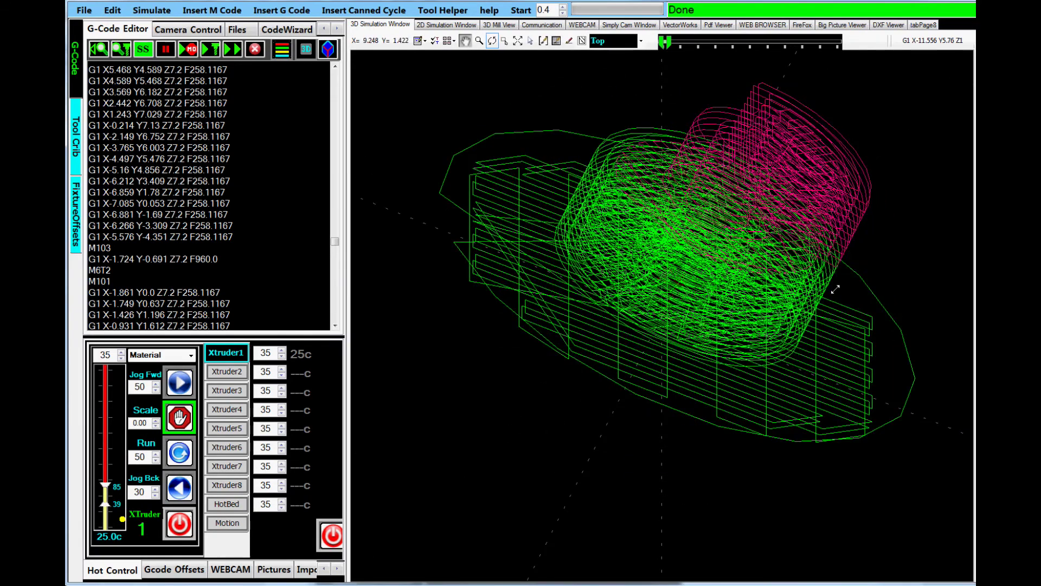
pyautogui.moveTo(836, 290); pyautogui.dragTo(721, 125)
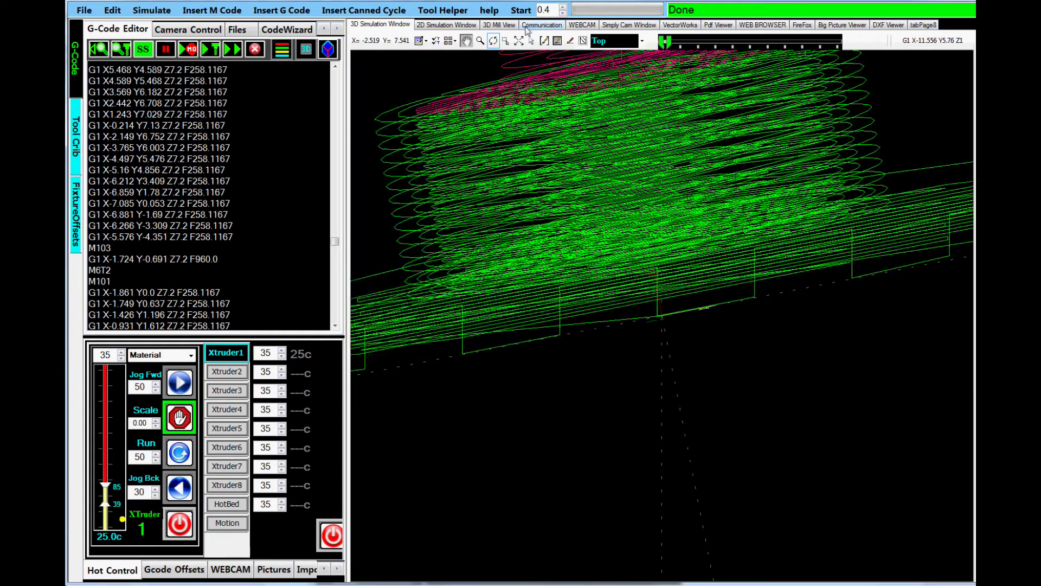
# Centre and zoom on the pink layers, then pick a segment to locate G1 X7.03 Y1.24 Z9.6 F82.713
pyautogui.click(467, 41)
pyautogui.moveTo(814, 157); pyautogui.dragTo(822, 345)
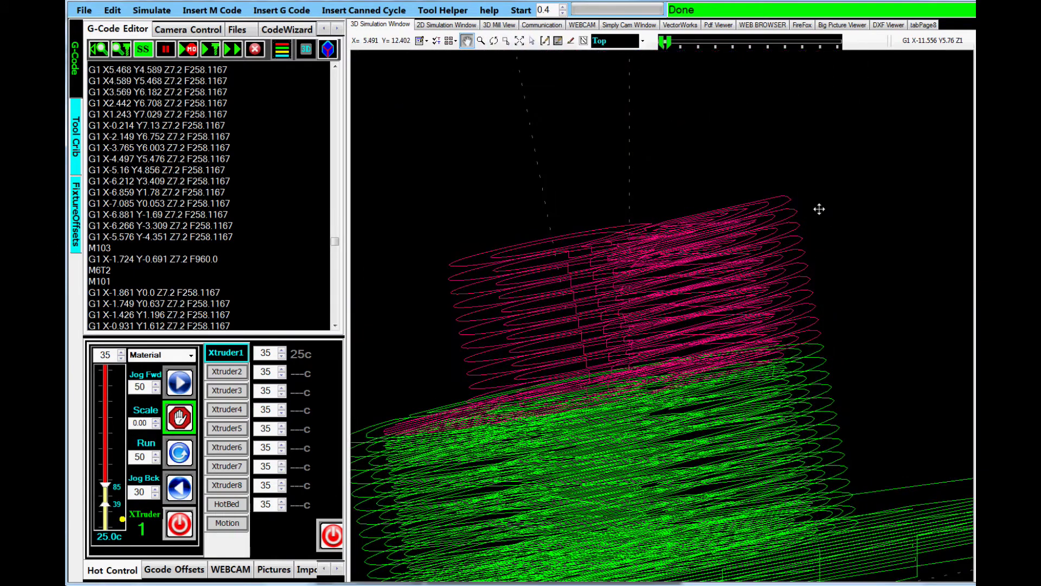
pyautogui.scroll(5, 819, 209)
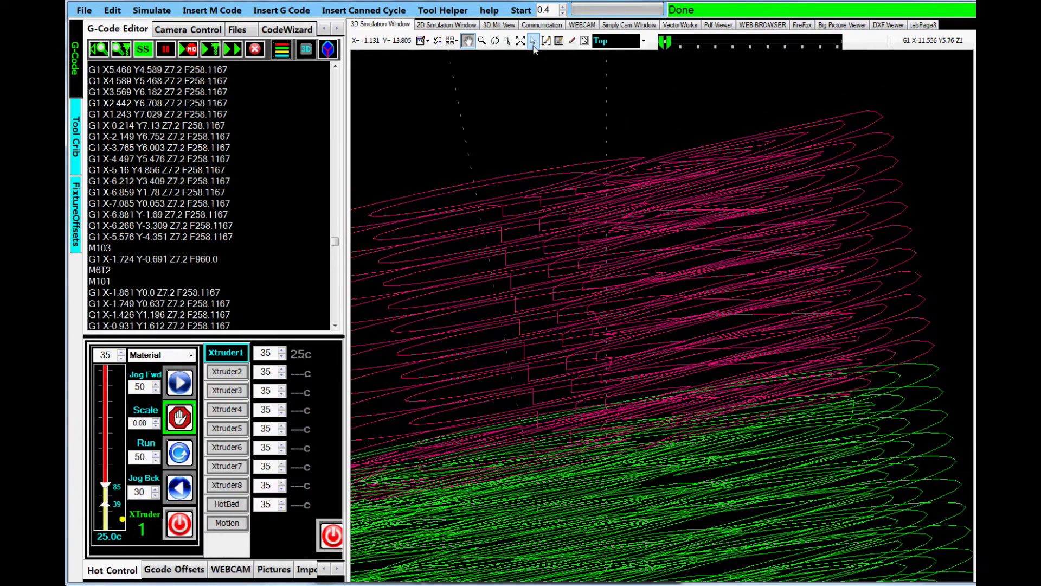
pyautogui.click(533, 42)
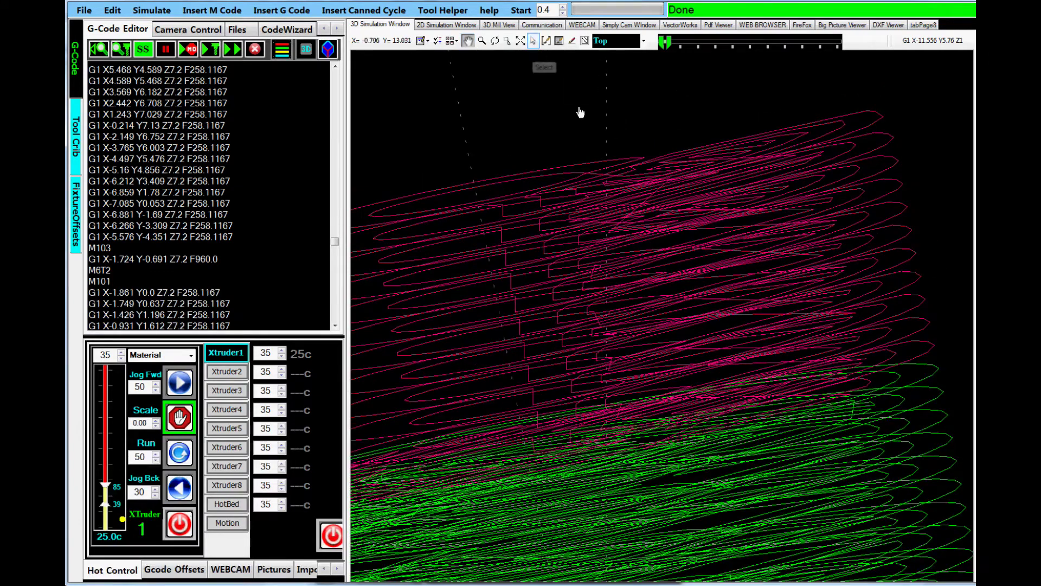
pyautogui.click(910, 237)
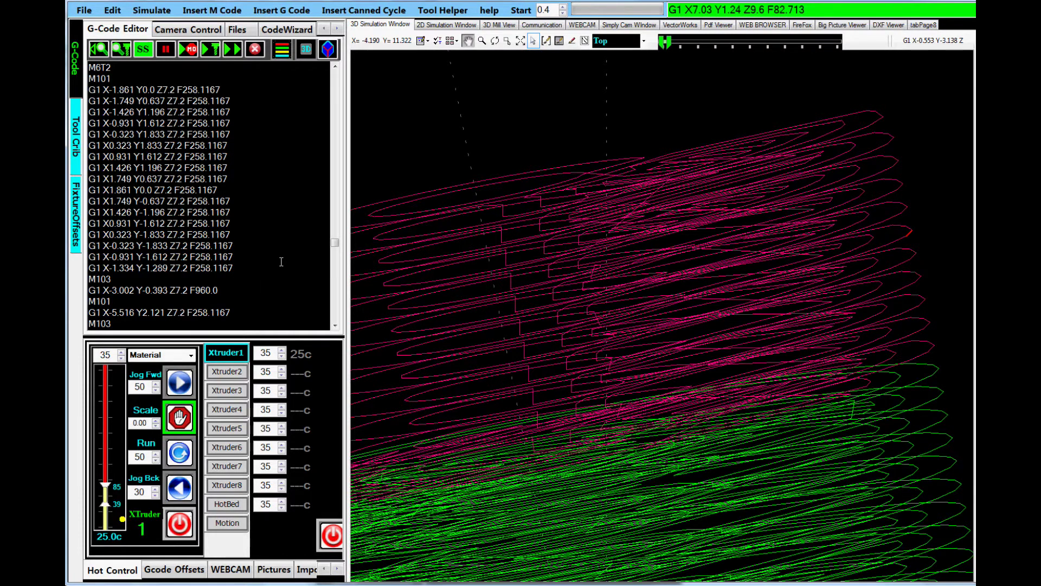
# Draw only the G-code from G90 through G1 X-8.676 Y7.2 Z1.18 F337.4654, then deselect it
pyautogui.moveTo(333, 244); pyautogui.dragTo(339, 56)
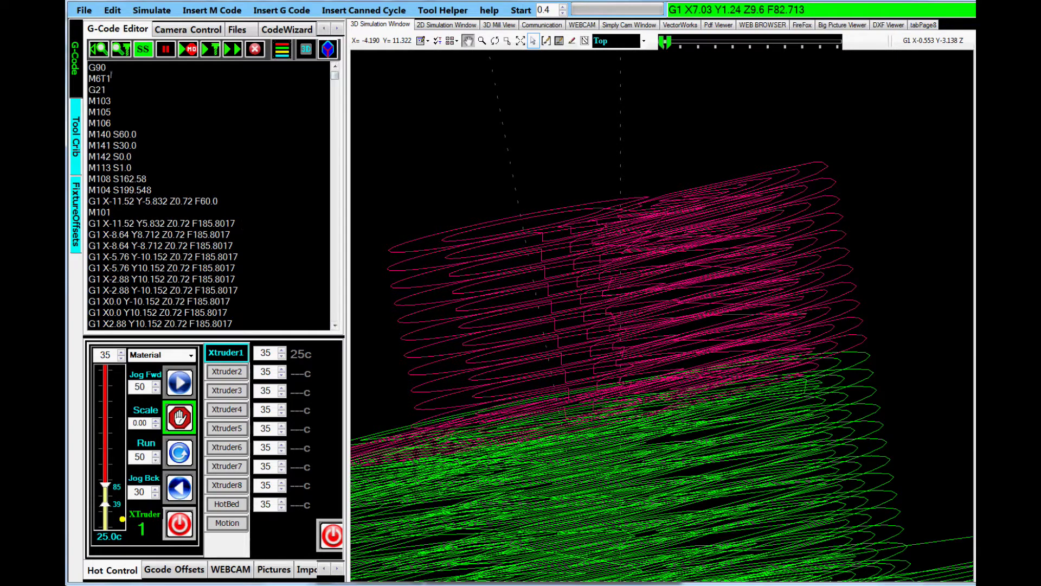
pyautogui.moveTo(90, 68); pyautogui.dragTo(238, 323)
pyautogui.scroll(-10, 281, 298)
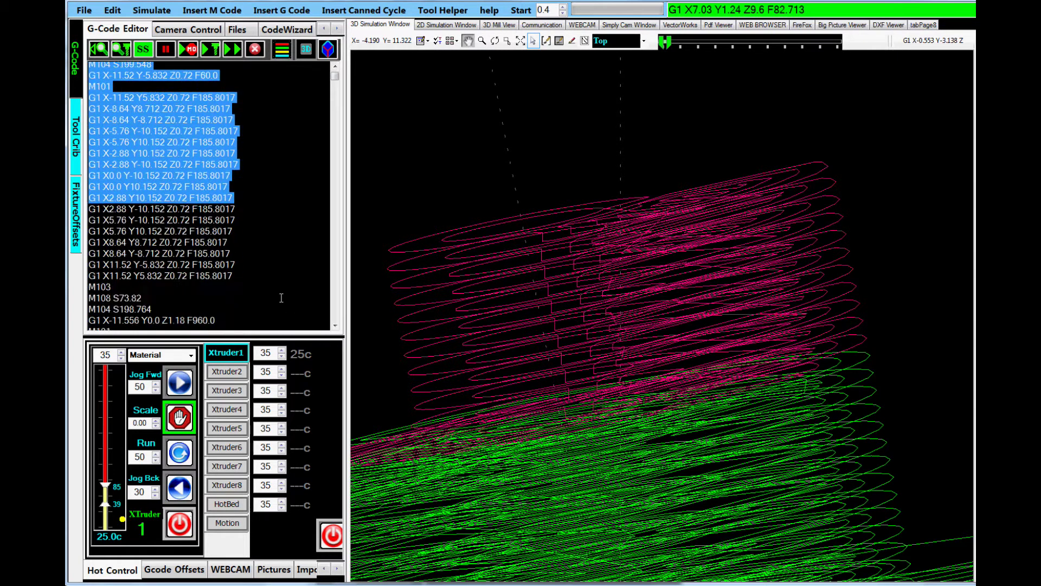
pyautogui.scroll(-5, 281, 298)
pyautogui.moveTo(274, 293)
pyautogui.keyDown('shift'); pyautogui.mouseDown()
pyautogui.moveTo(268, 278)
pyautogui.moveTo(267, 290)
pyautogui.mouseUp(); pyautogui.keyUp('shift')
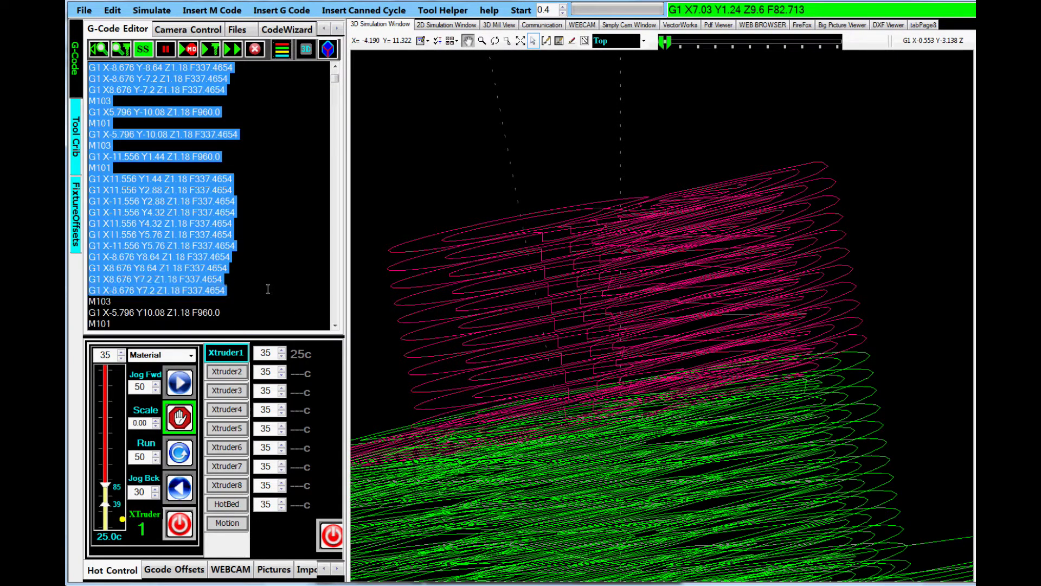
pyautogui.click(545, 40)
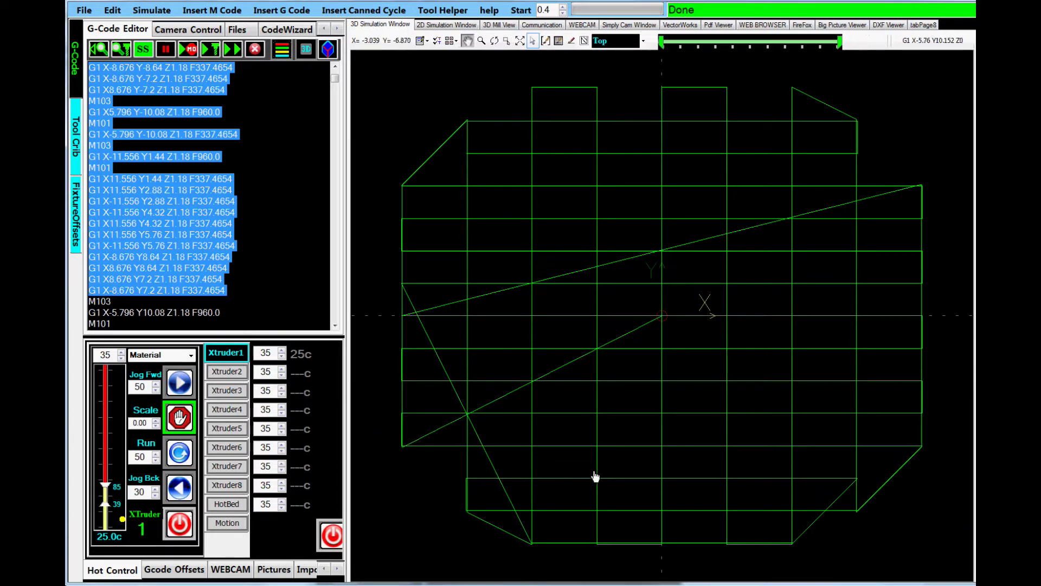
pyautogui.click(259, 296)
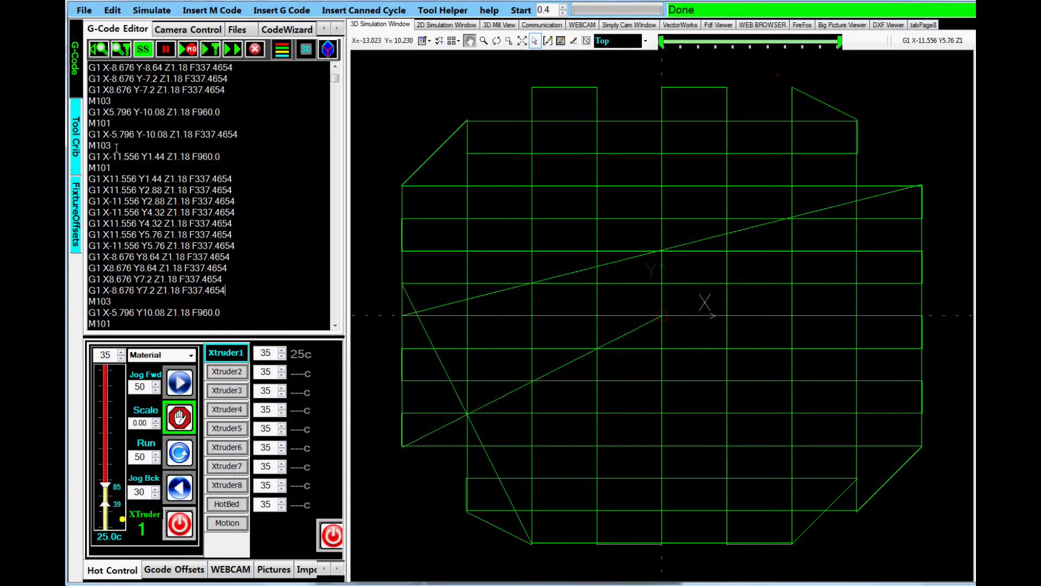
# Set tool T3 CS/Chamfer 1/4's plot colour to yellow and compare it with T2's pink
pyautogui.click(77, 142)
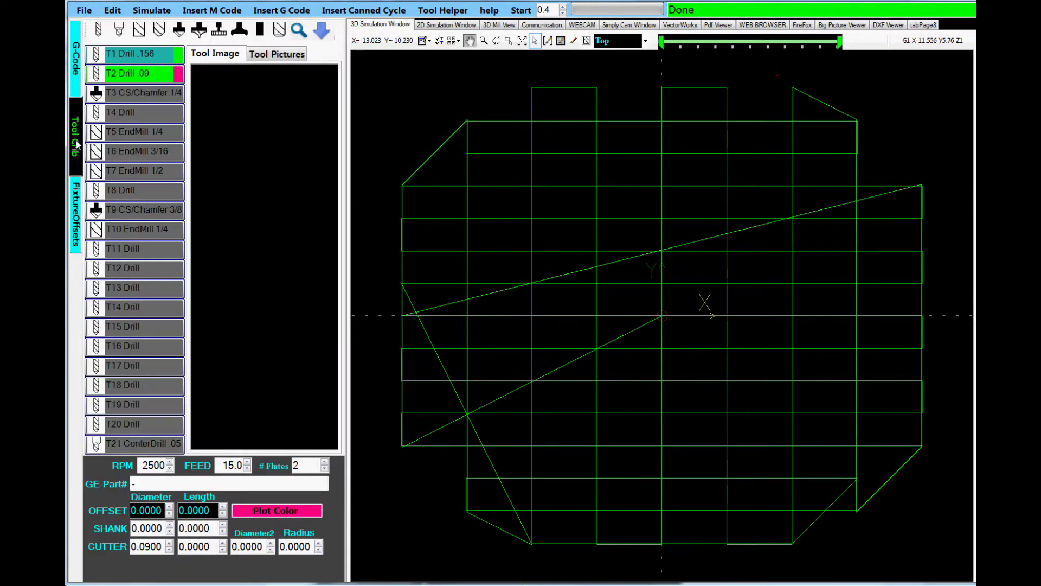
pyautogui.click(138, 93)
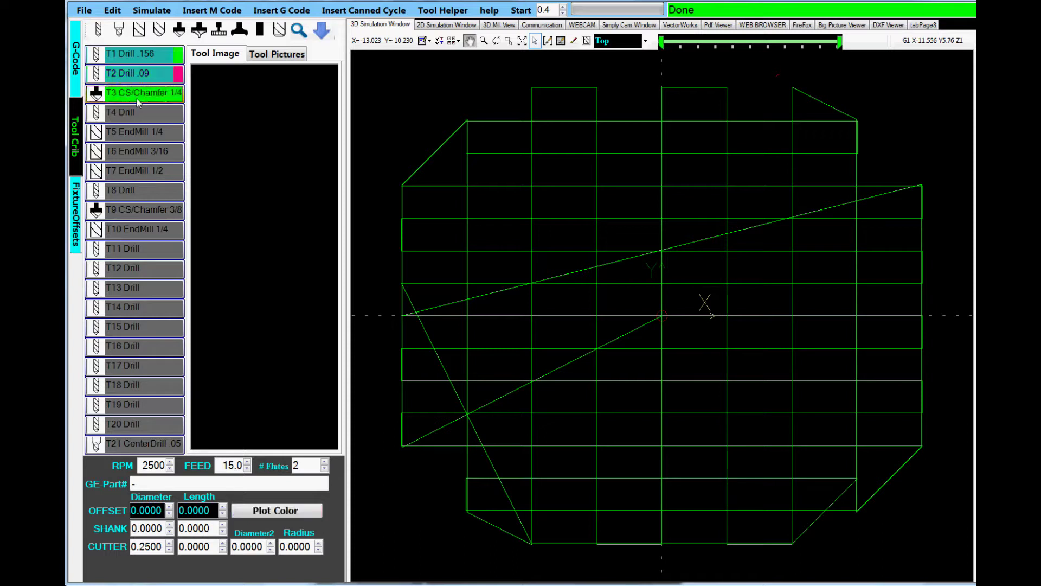
pyautogui.click(285, 511)
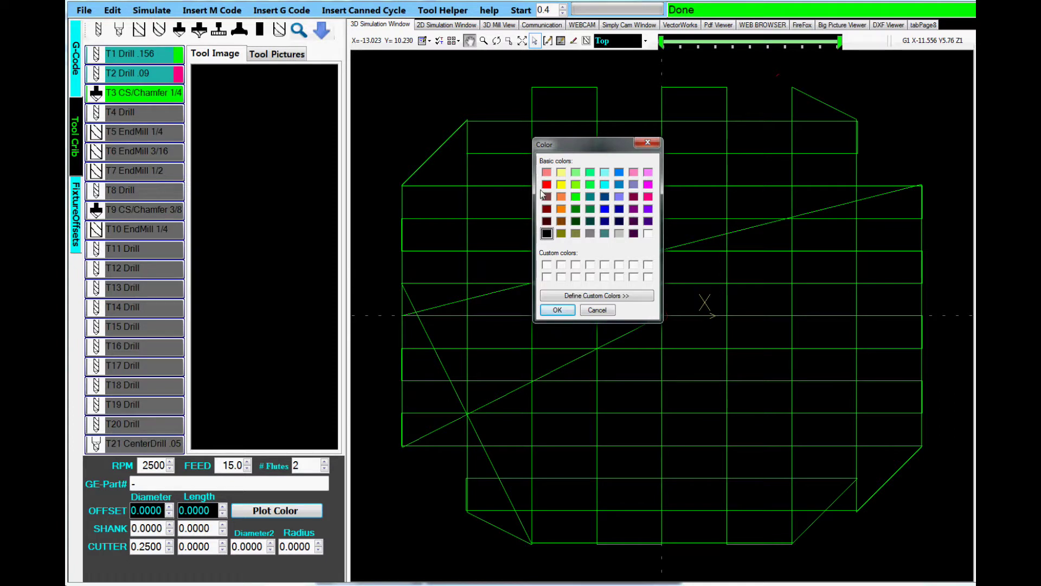
pyautogui.click(560, 185)
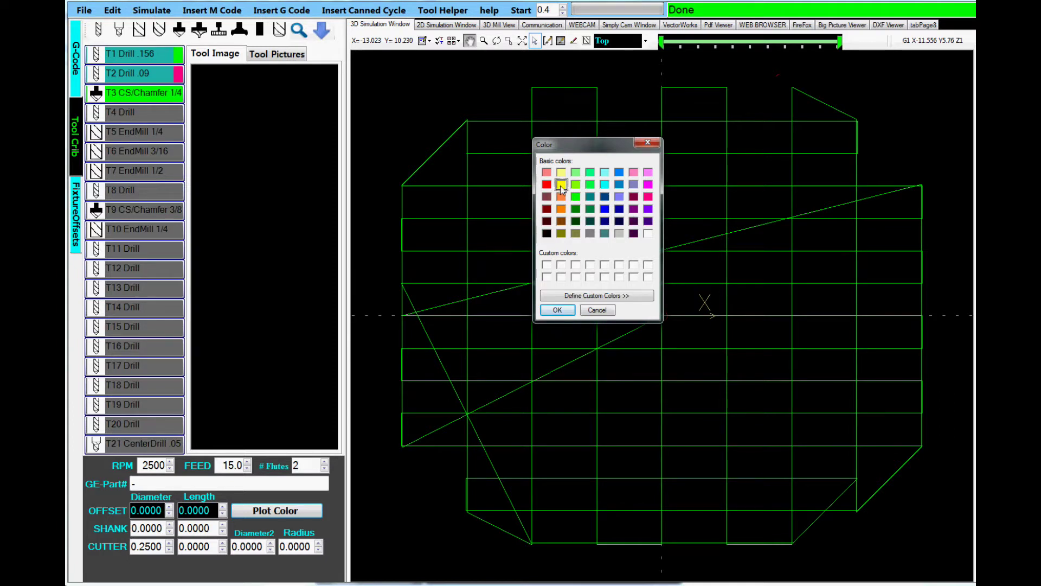
pyautogui.click(566, 312)
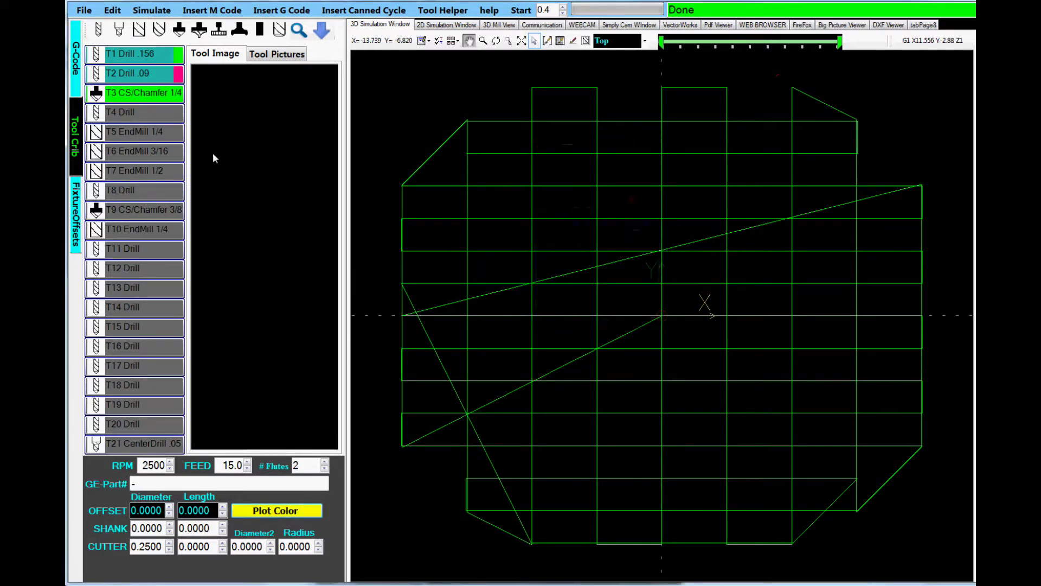
pyautogui.click(163, 73)
pyautogui.click(179, 95)
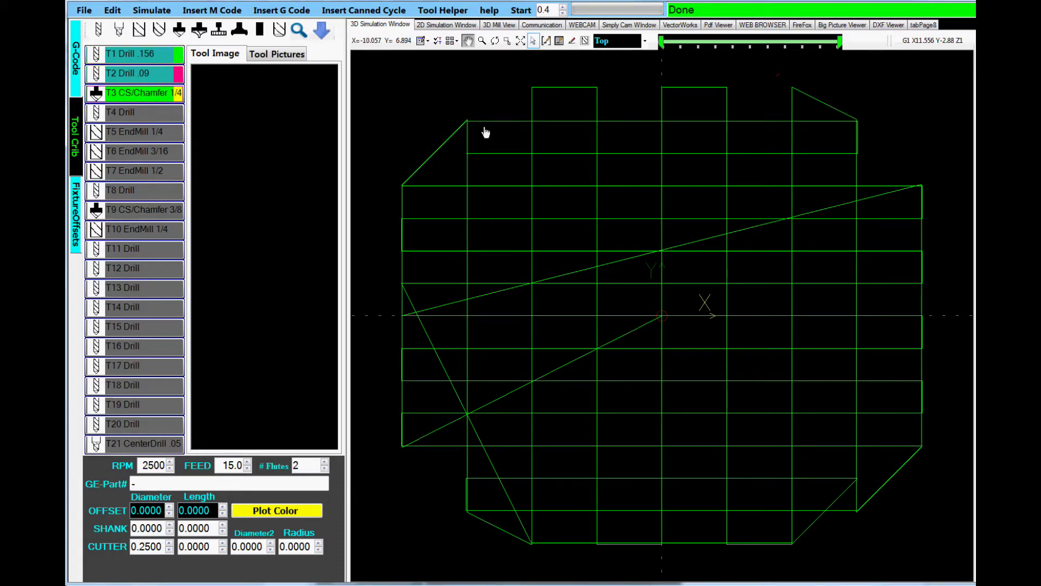
# Insert an M6T3 line after G1 X-2.855 Y-5.787 Z3.6 F960.0 in the G-code listing
pyautogui.click(79, 82)
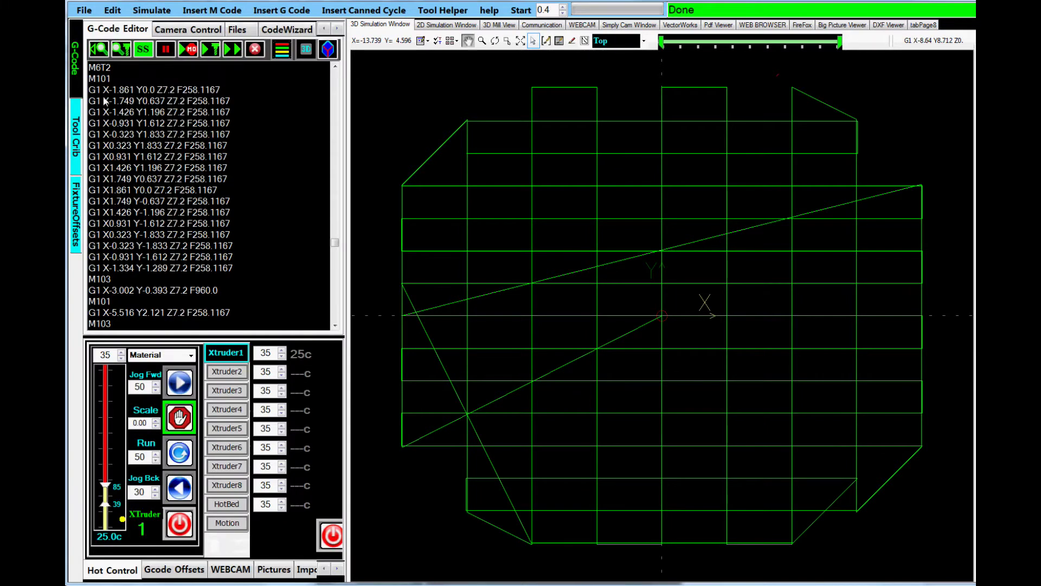
pyautogui.moveTo(335, 245); pyautogui.dragTo(331, 143)
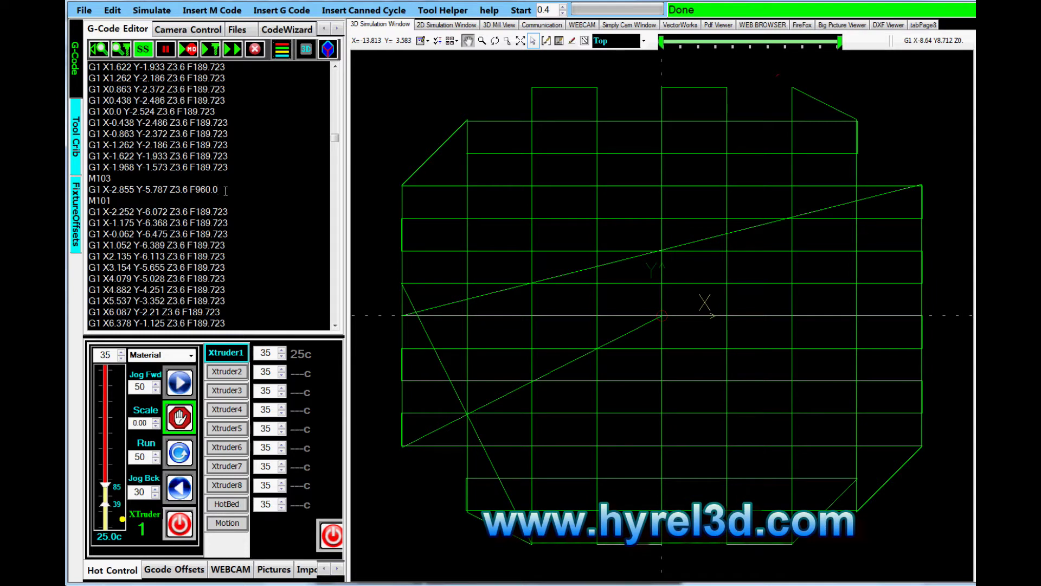
pyautogui.press('Return')
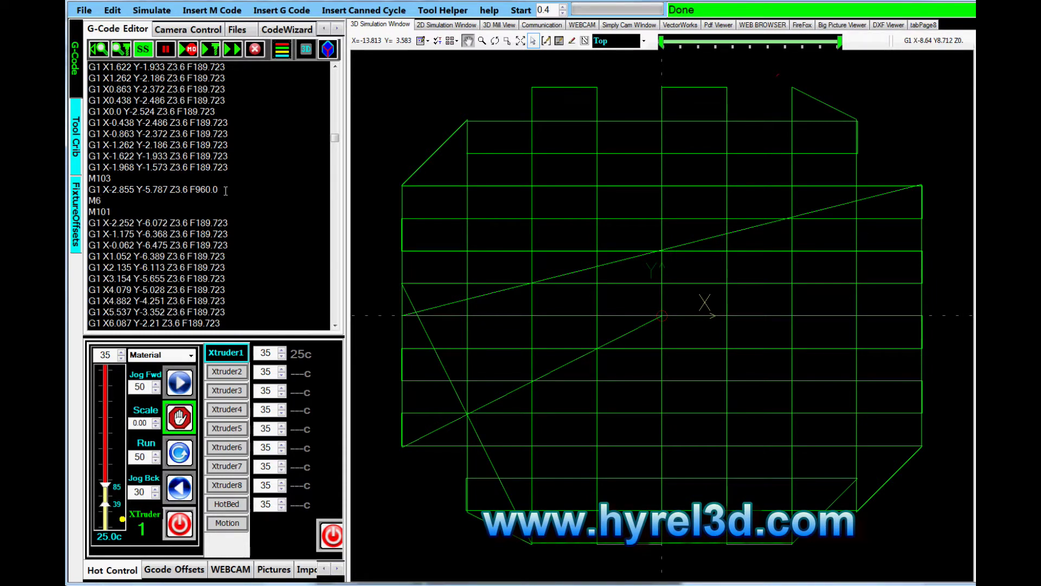
pyautogui.write('M6T3')
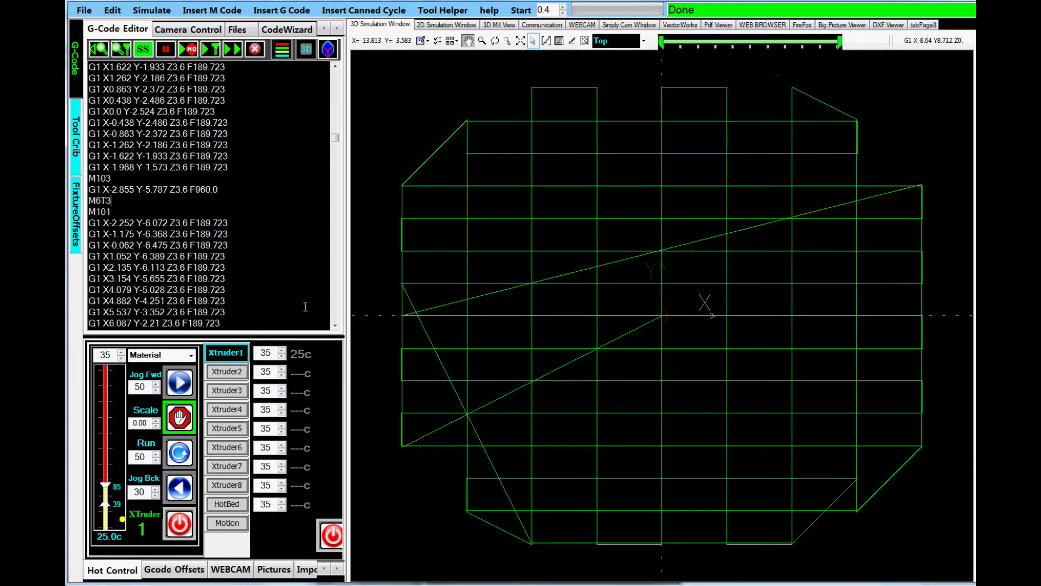
# Re-run the simulation on the edited G-code and tilt it to an oblique view
pyautogui.click(559, 41)
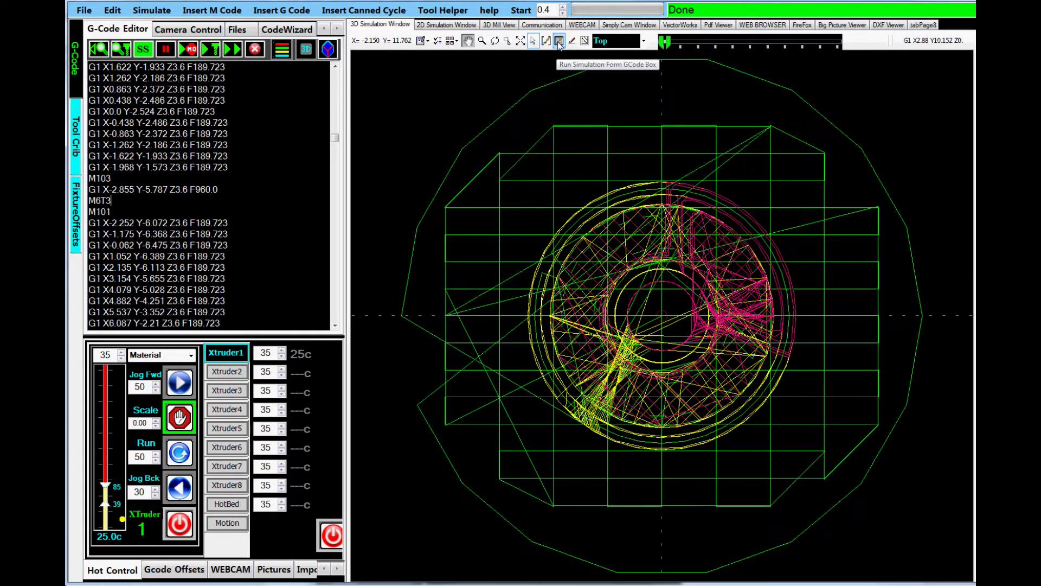
pyautogui.click(495, 42)
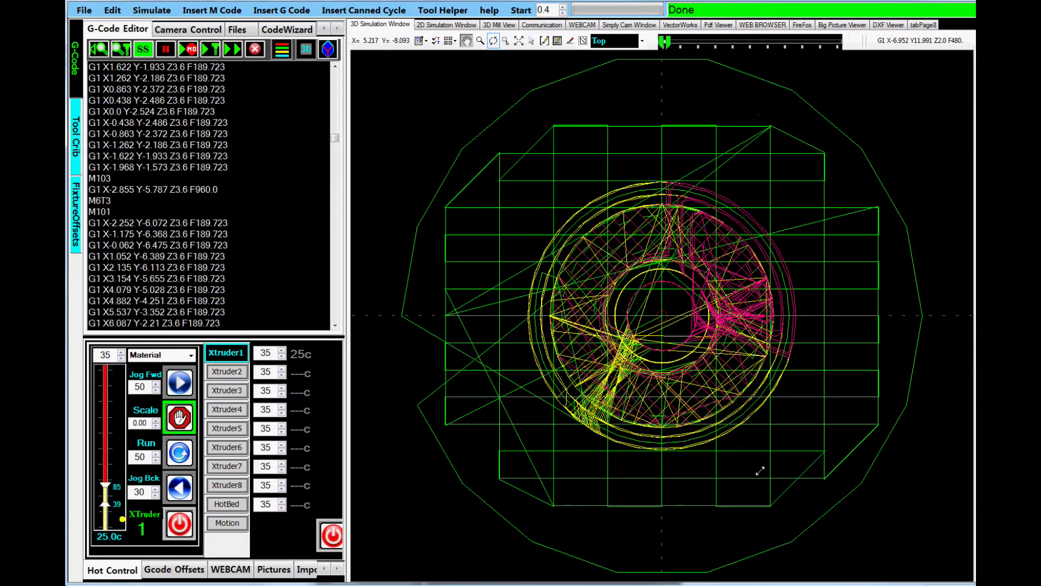
pyautogui.moveTo(760, 470); pyautogui.dragTo(572, 192)
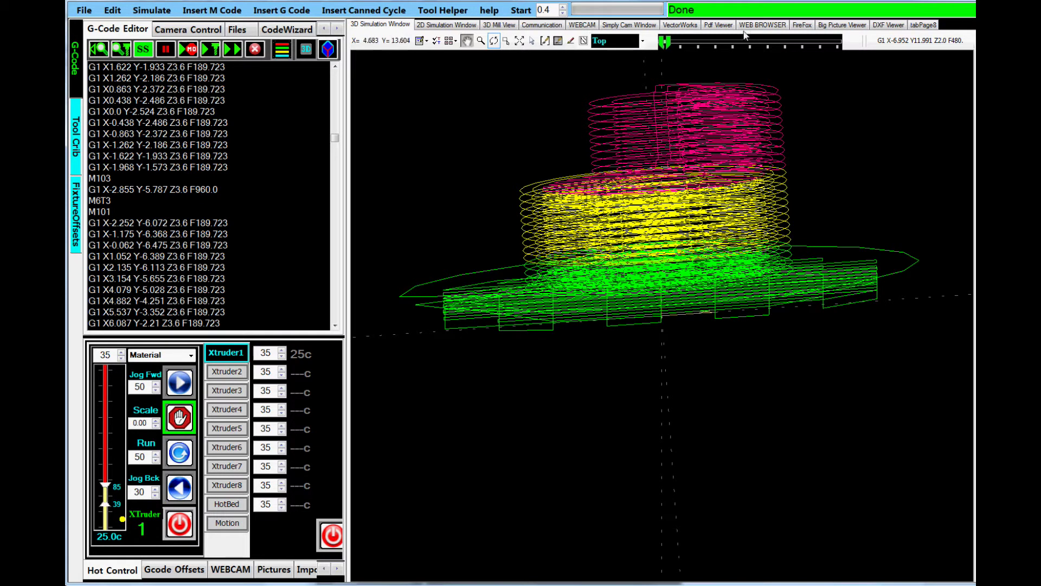
# Limit the simulated range with the progress slider to only the yellow and pink upper layers
pyautogui.moveTo(666, 42); pyautogui.dragTo(735, 45)
pyautogui.moveTo(679, 137); pyautogui.dragTo(679, 184)
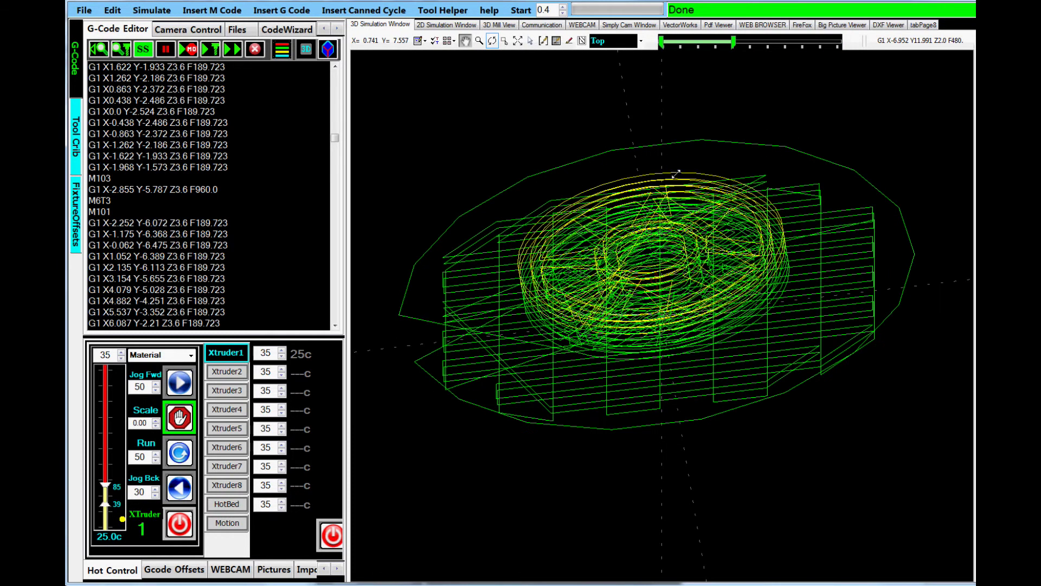
pyautogui.moveTo(733, 41); pyautogui.dragTo(805, 39)
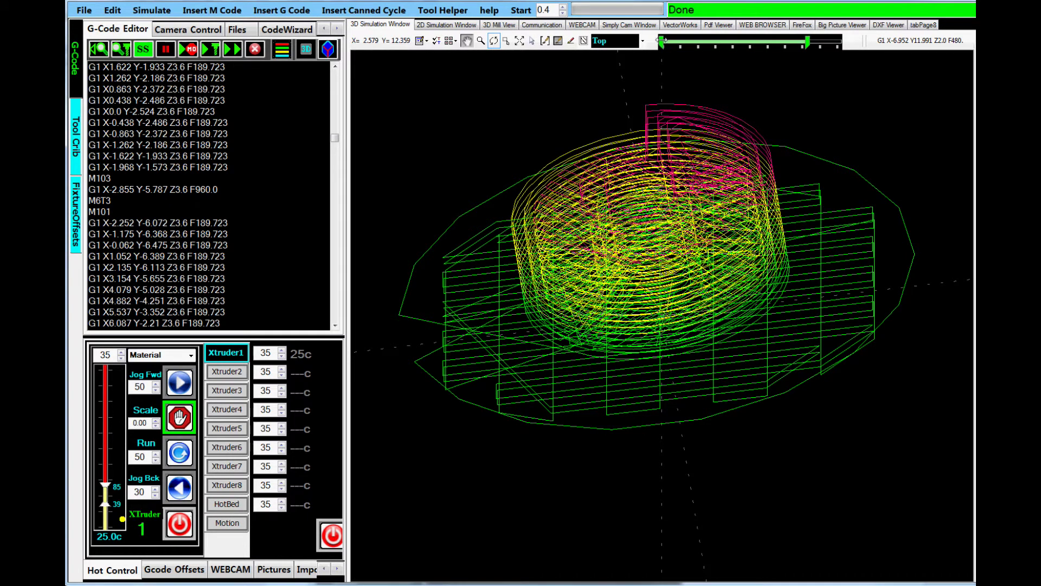
pyautogui.moveTo(662, 40); pyautogui.dragTo(745, 45)
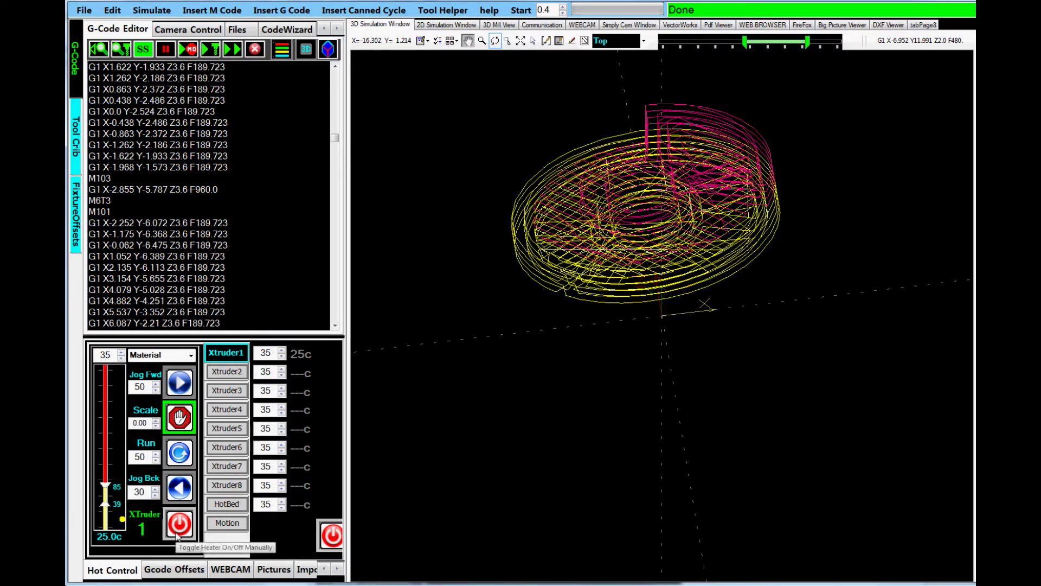
# Cycle through the Xtruder buttons, ending back on Xtruder1
pyautogui.click(228, 371)
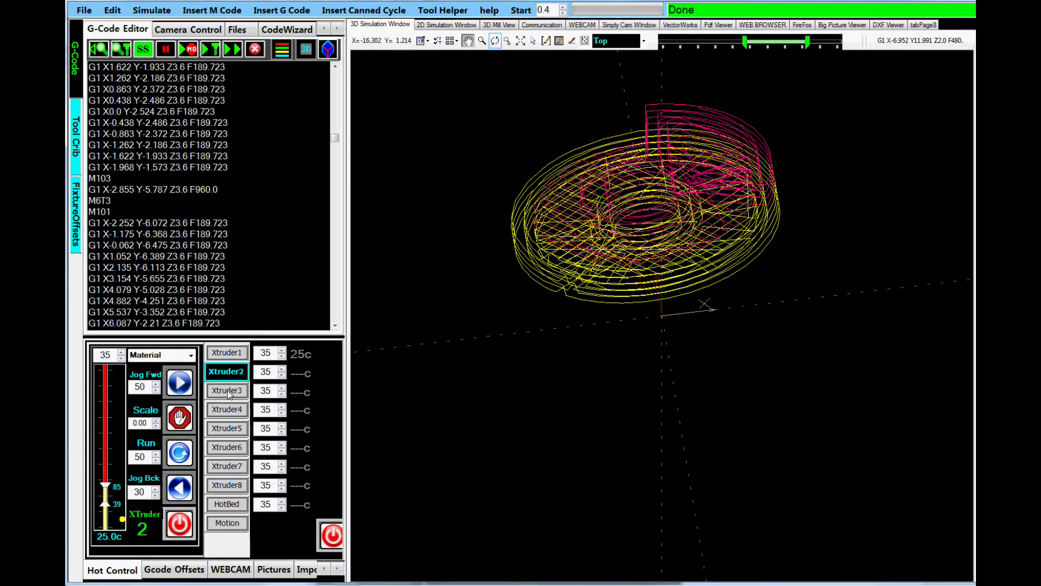
pyautogui.click(226, 390)
pyautogui.click(227, 409)
pyautogui.click(226, 428)
pyautogui.click(226, 448)
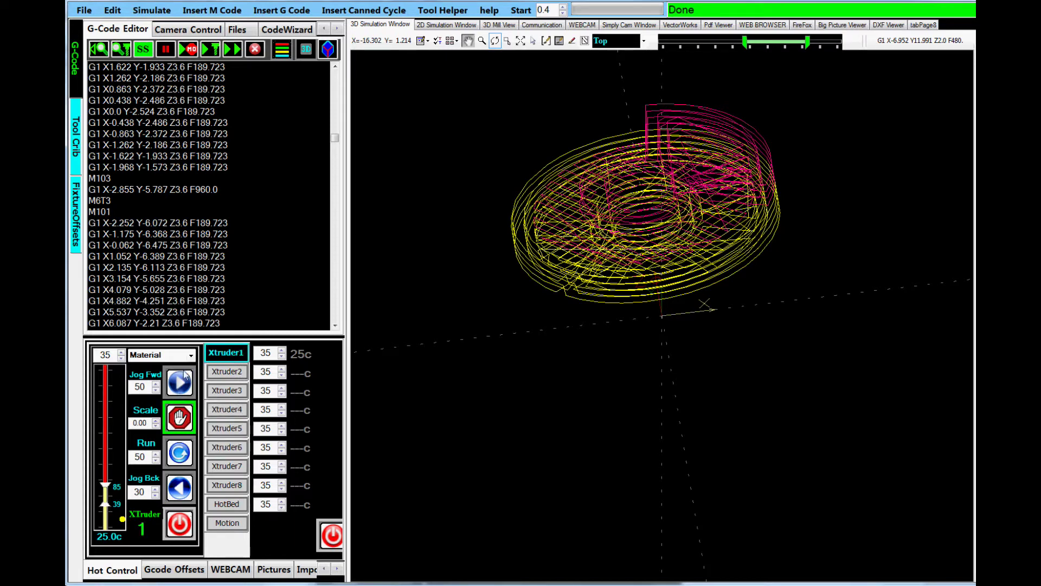
# Toggle Xtruder1's heater and jog controls on, off, and on again
pyautogui.click(181, 525)
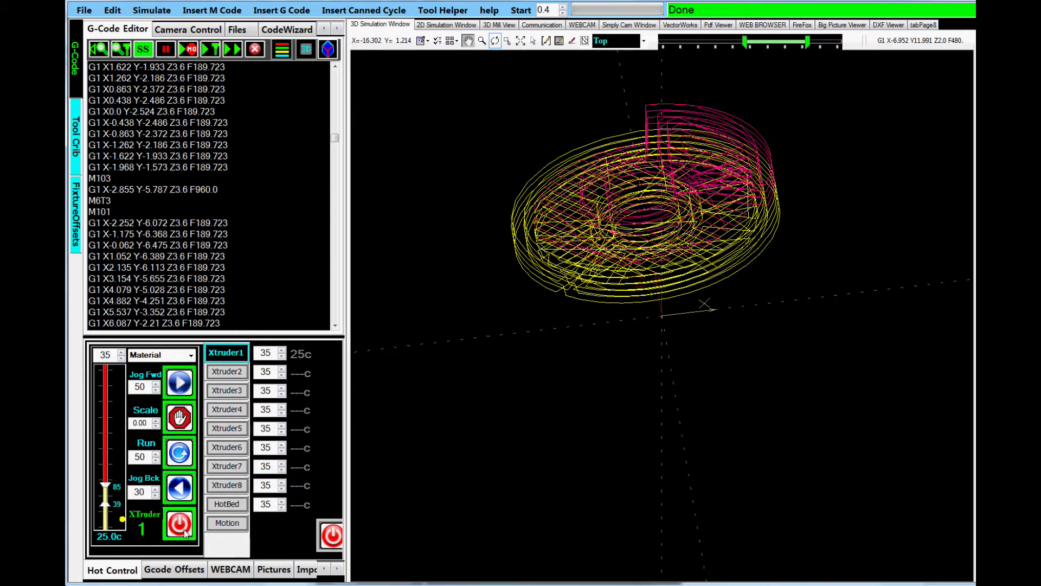
pyautogui.click(181, 525)
pyautogui.click(184, 530)
pyautogui.moveTo(105, 503)
# Leave the Run rate at 50 and switch Xtruder1's heater and jog controls off
pyautogui.doubleClick(148, 459)
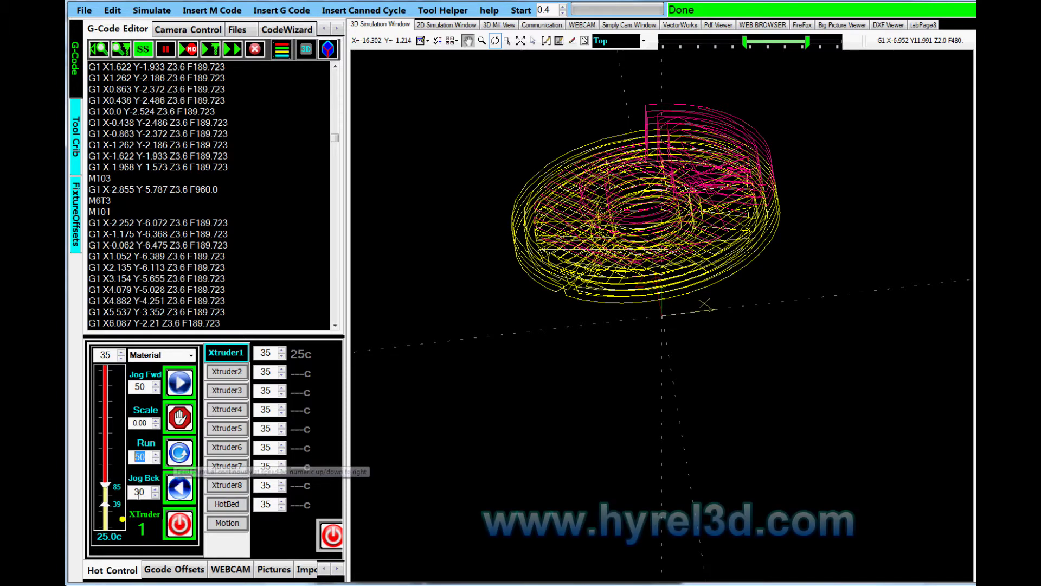
pyautogui.click(176, 494)
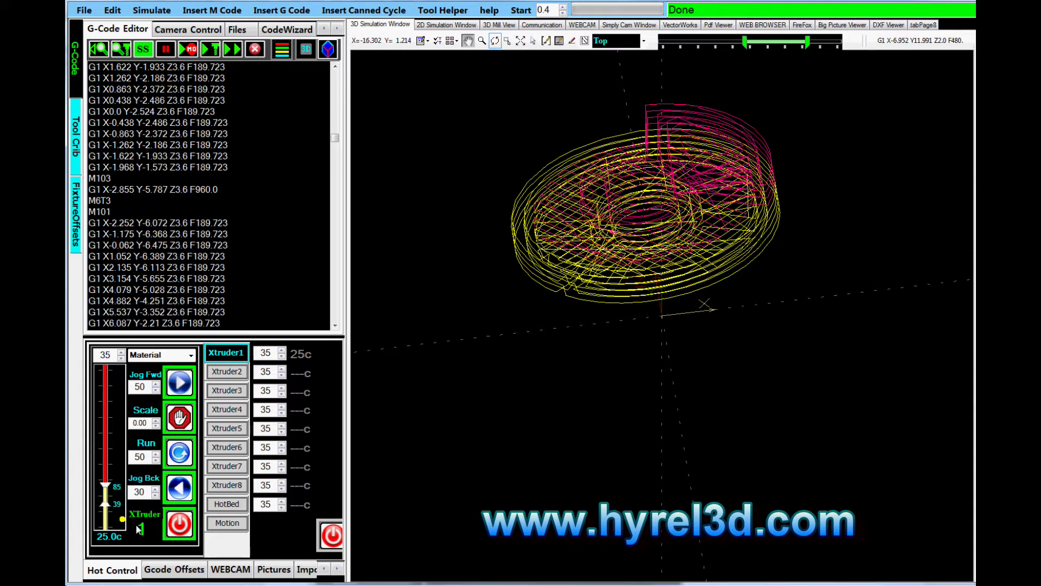
pyautogui.click(178, 531)
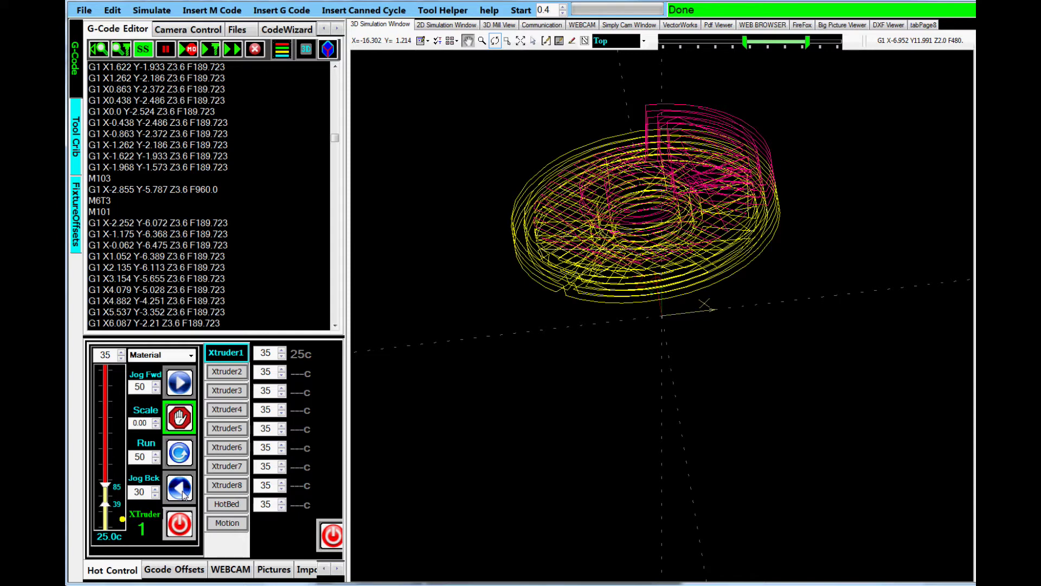
# Show the Hot Bed controls with Power Factor 100 and turn TurboBoost off
pyautogui.click(227, 506)
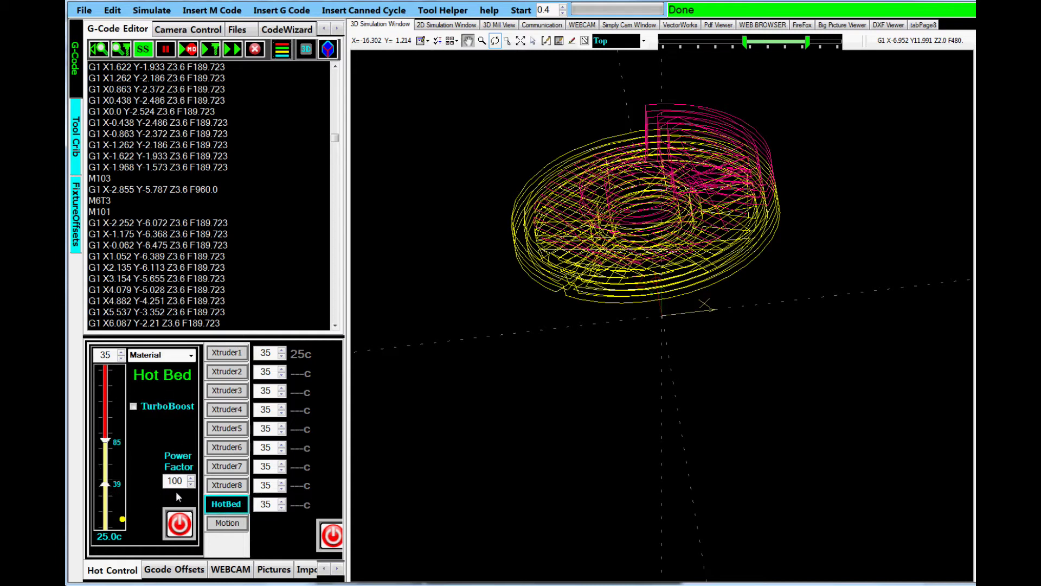
pyautogui.moveTo(184, 481)
pyautogui.click(134, 408)
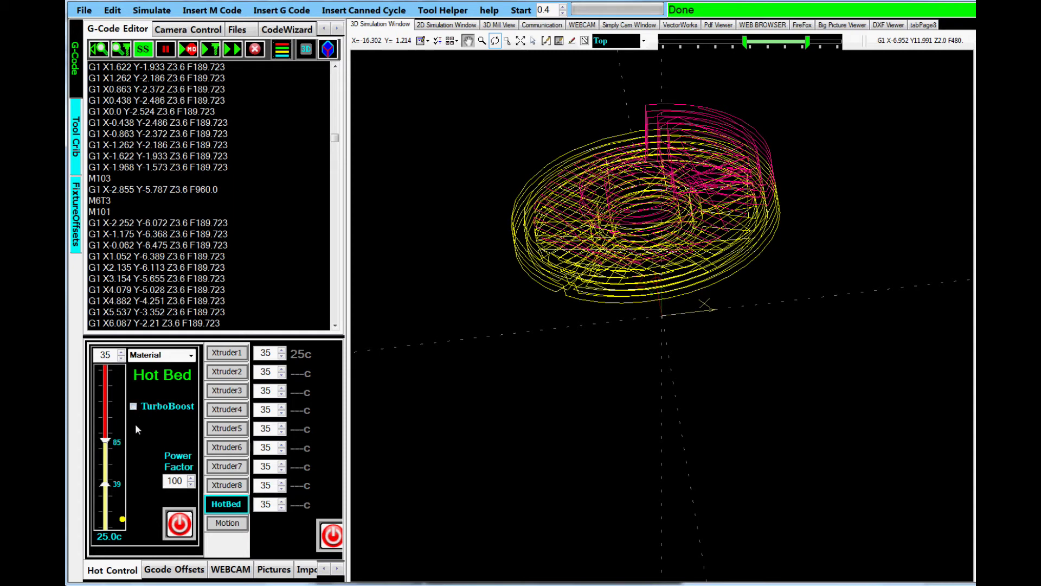
# Toggle the bed heater on and back off, then centre the hot end from the Motion controls
pyautogui.click(178, 526)
pyautogui.click(179, 530)
pyautogui.click(217, 527)
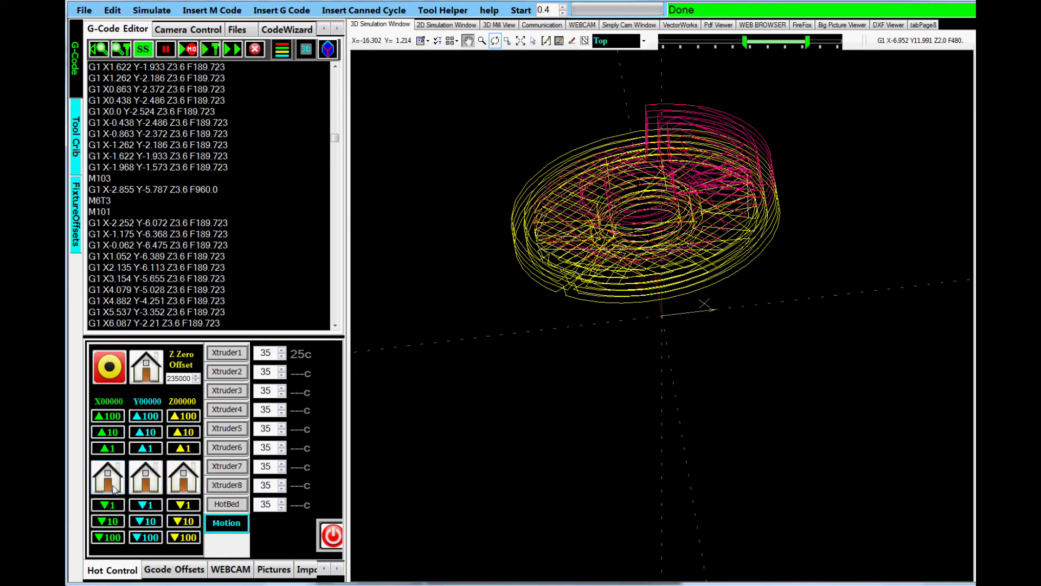
pyautogui.click(114, 370)
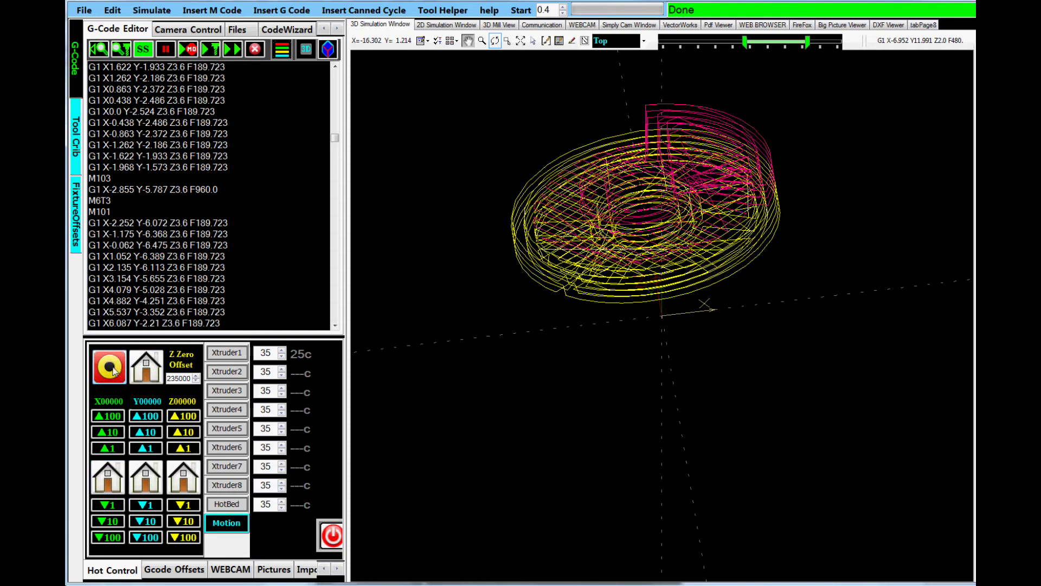